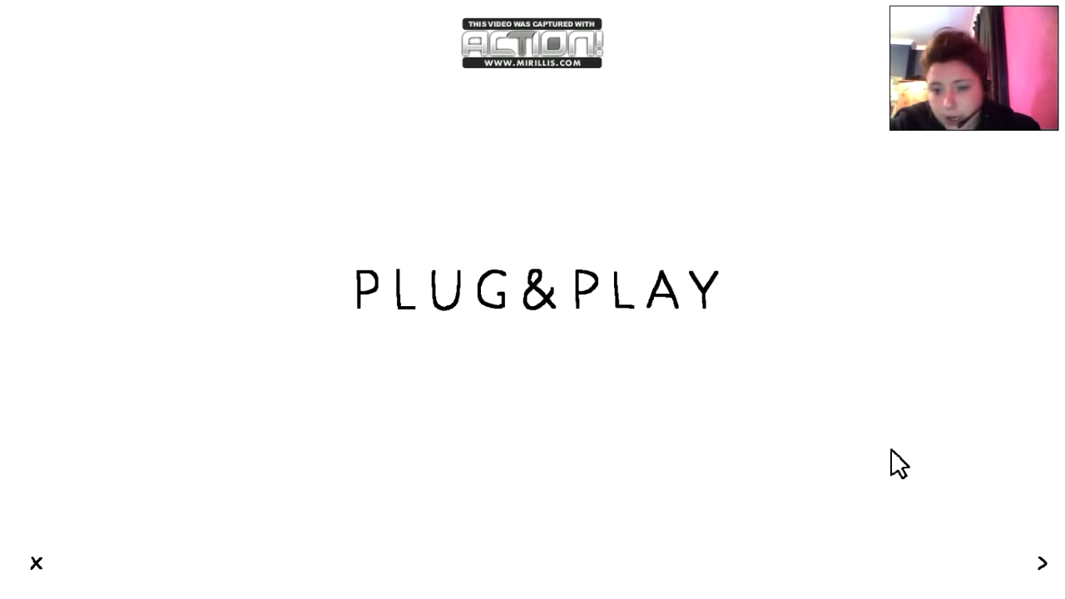
View the credits from the title, then start the game via PLUG&PLAY.
click(1043, 563)
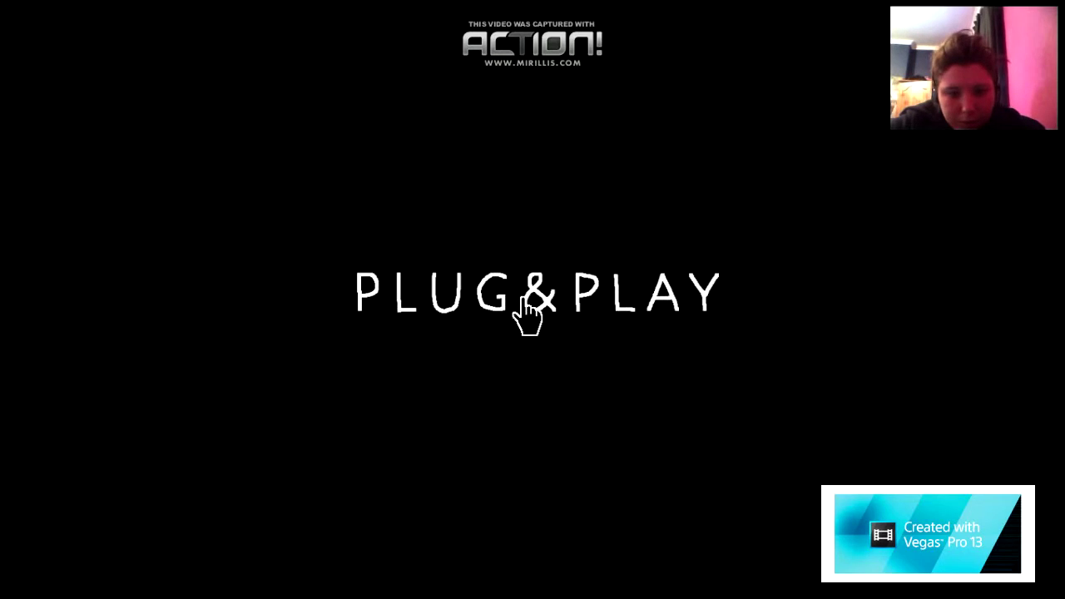
click(531, 309)
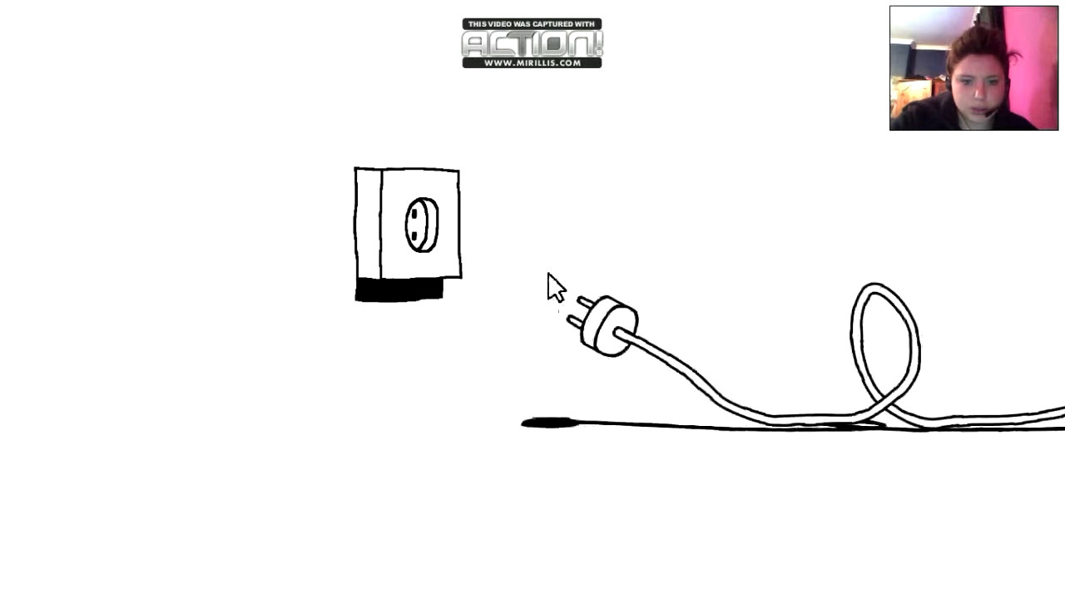
Plug the loose cord into the wall socket and press the switch on the black screen.
drag(610, 401, 421, 224)
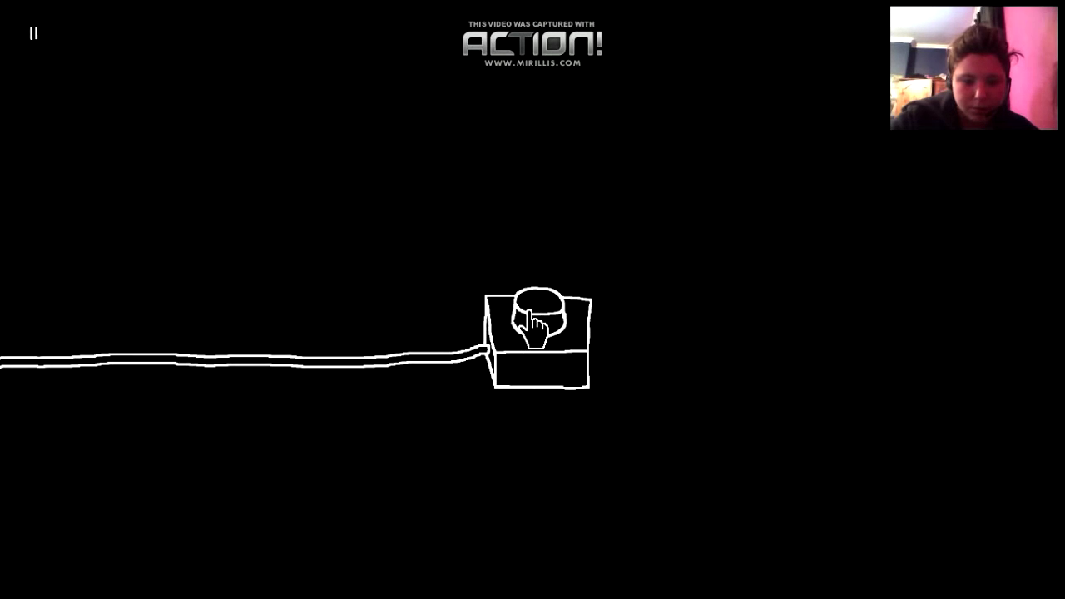
click(533, 321)
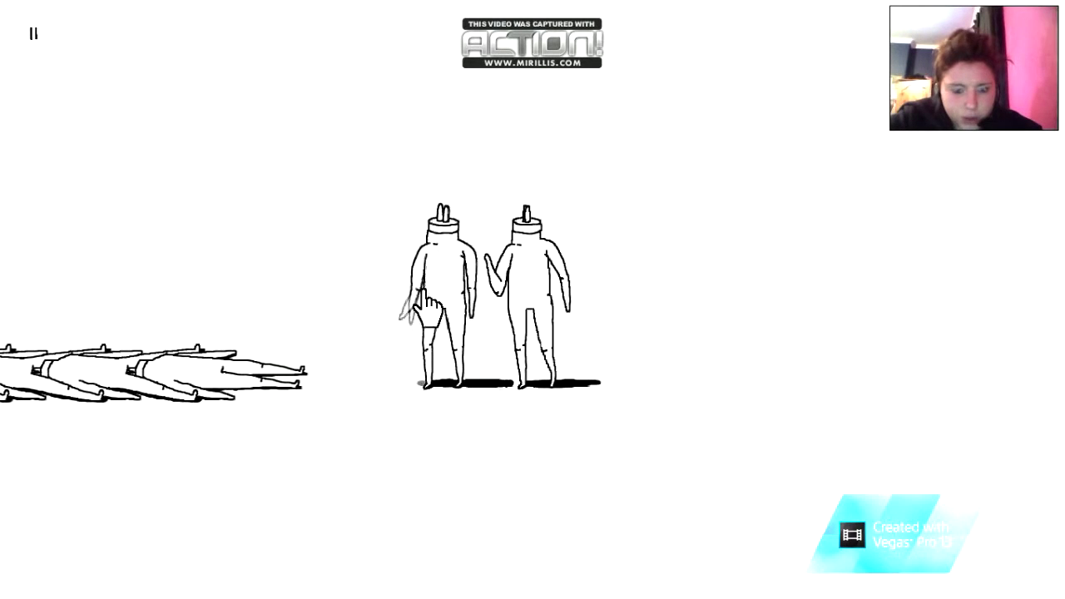
Throw the left figure onto the pile and press the button box to advance.
click(429, 308)
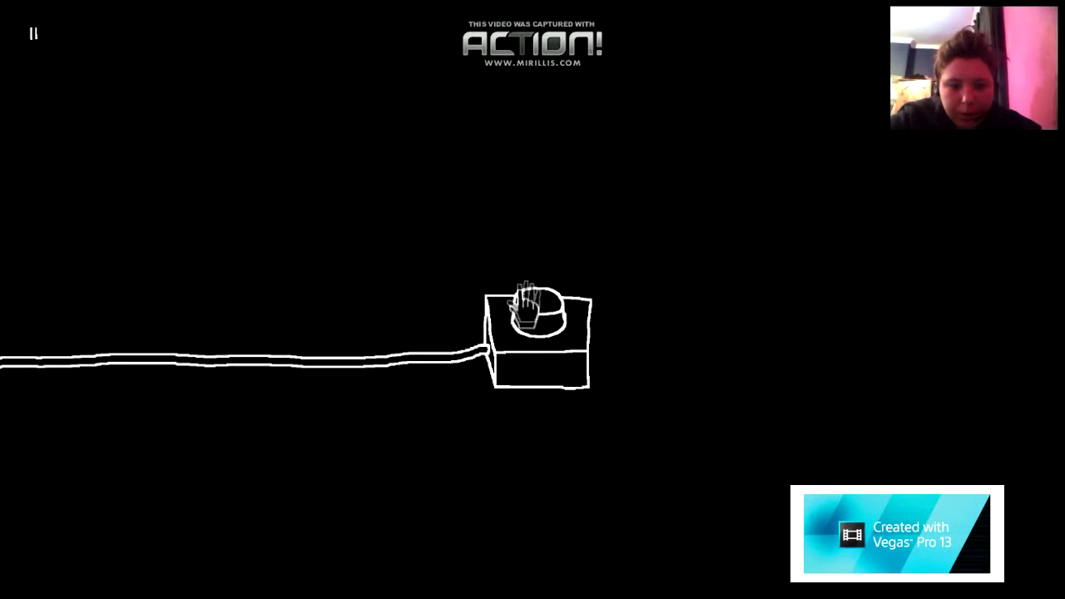
click(532, 310)
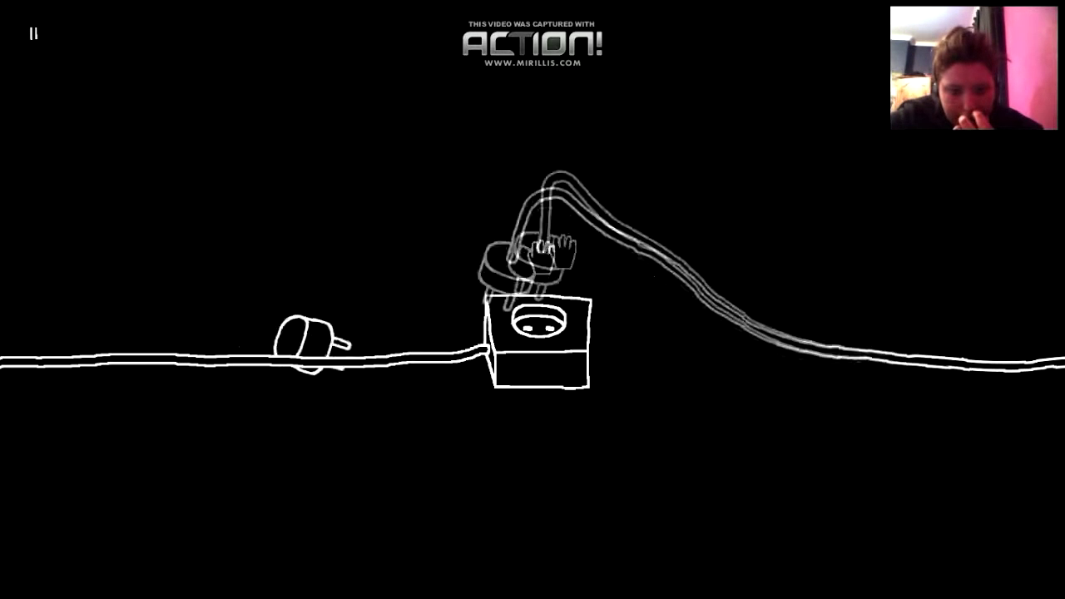
Push the box's plug down and pull the hanging plugs toward the power strip's sockets.
drag(521, 271, 521, 300)
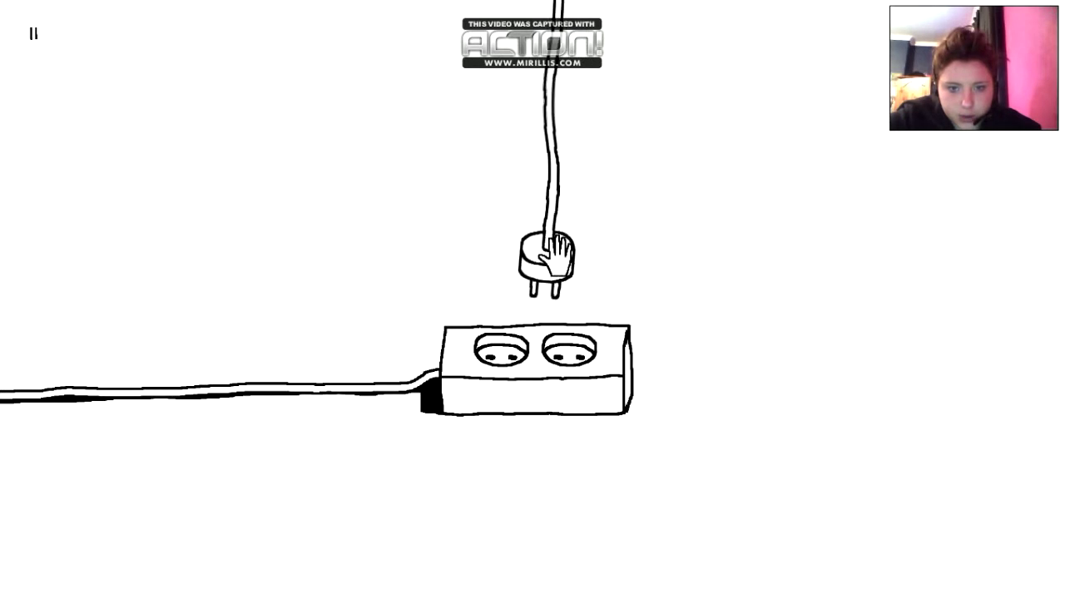
mouse_move(553, 233)
mouse_down()
mouse_move(504, 320)
mouse_move(504, 345)
mouse_up()
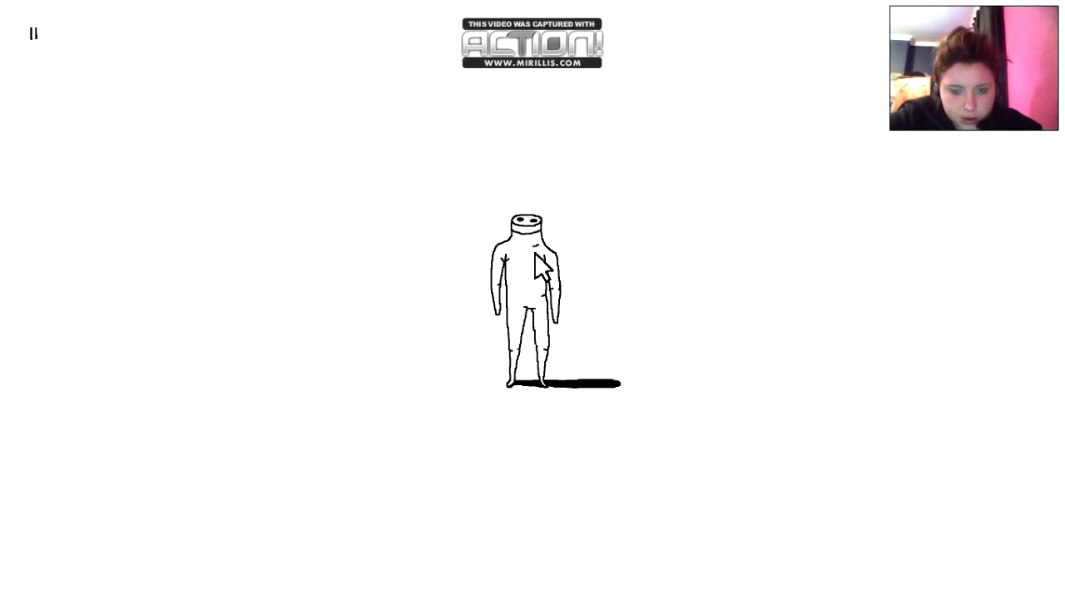
click(540, 266)
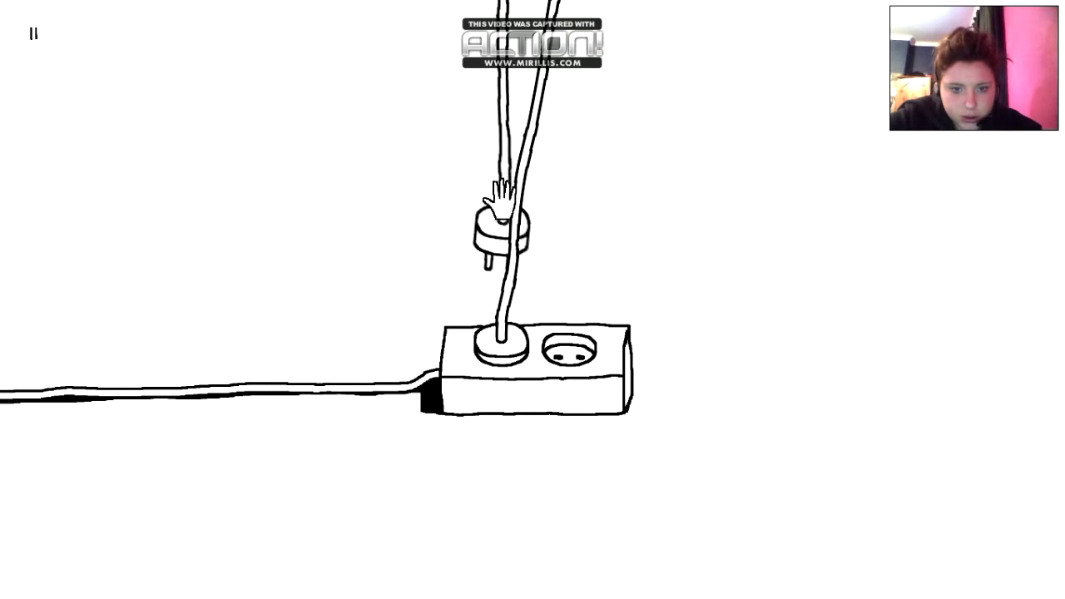
drag(545, 100, 569, 350)
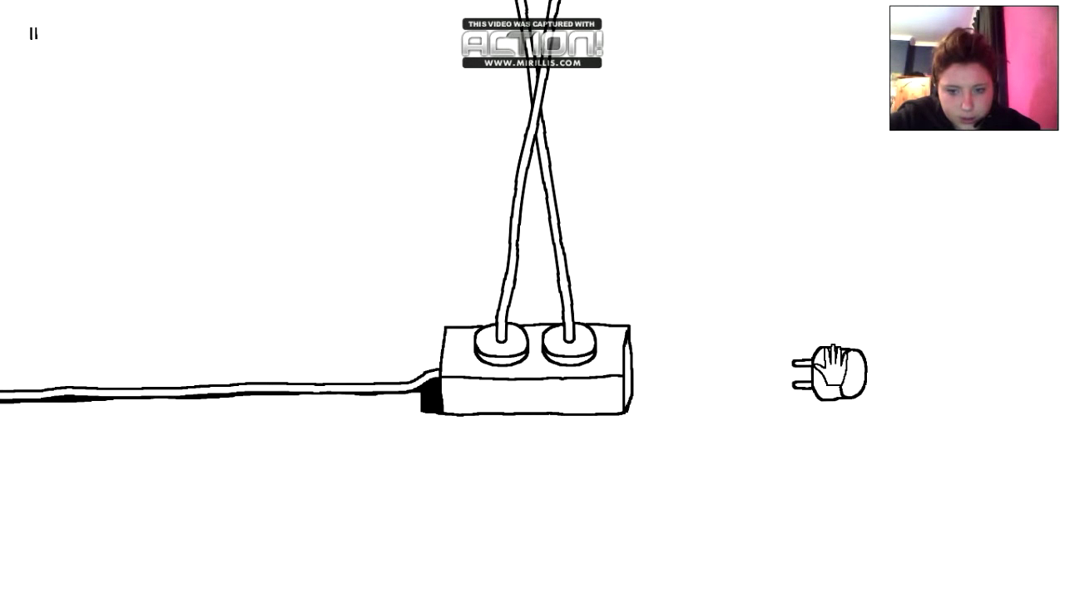
Unplug and reinsert plugs into both left and right sockets, then press the left knob.
drag(579, 343, 549, 191)
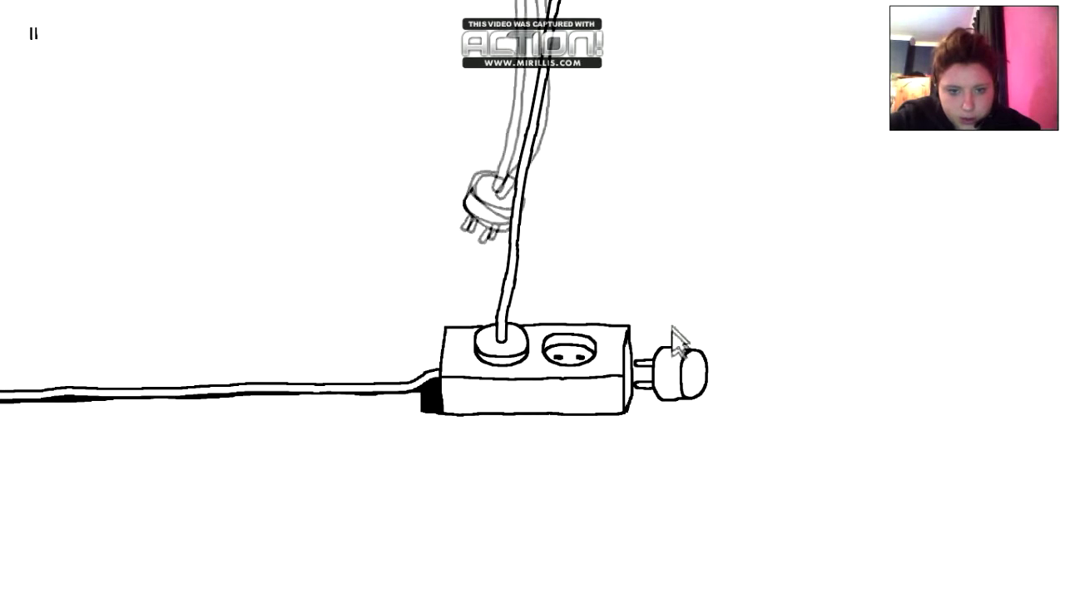
drag(691, 370, 604, 199)
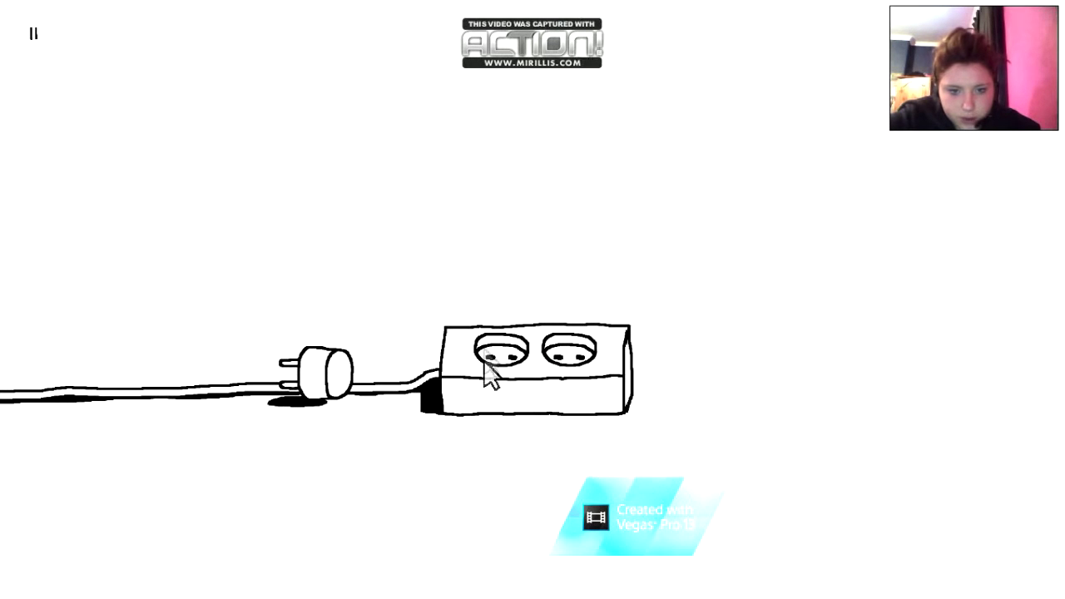
drag(326, 373, 502, 339)
drag(692, 372, 569, 345)
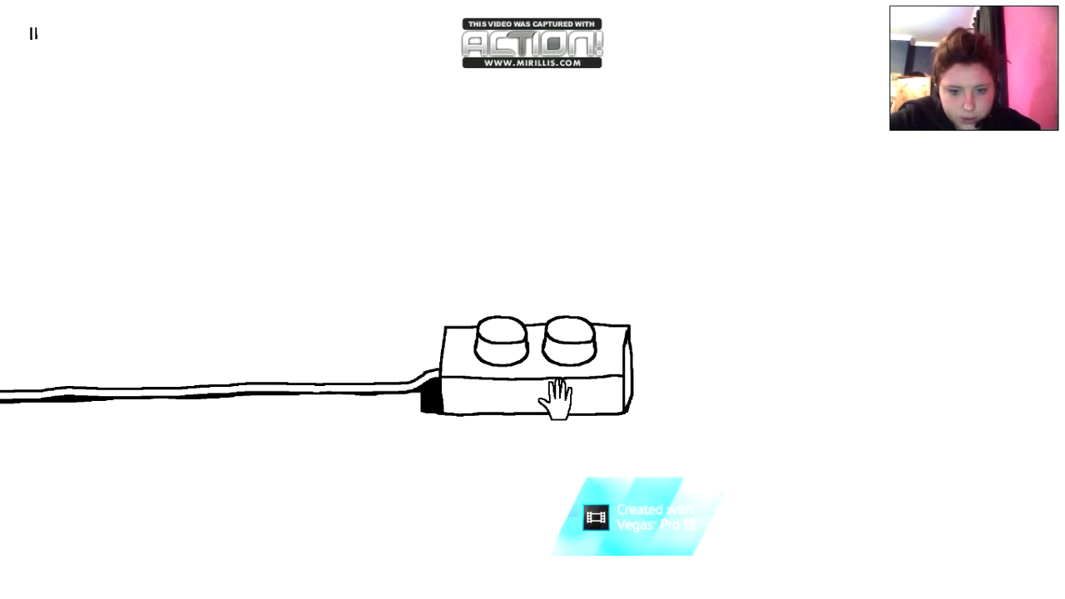
click(502, 345)
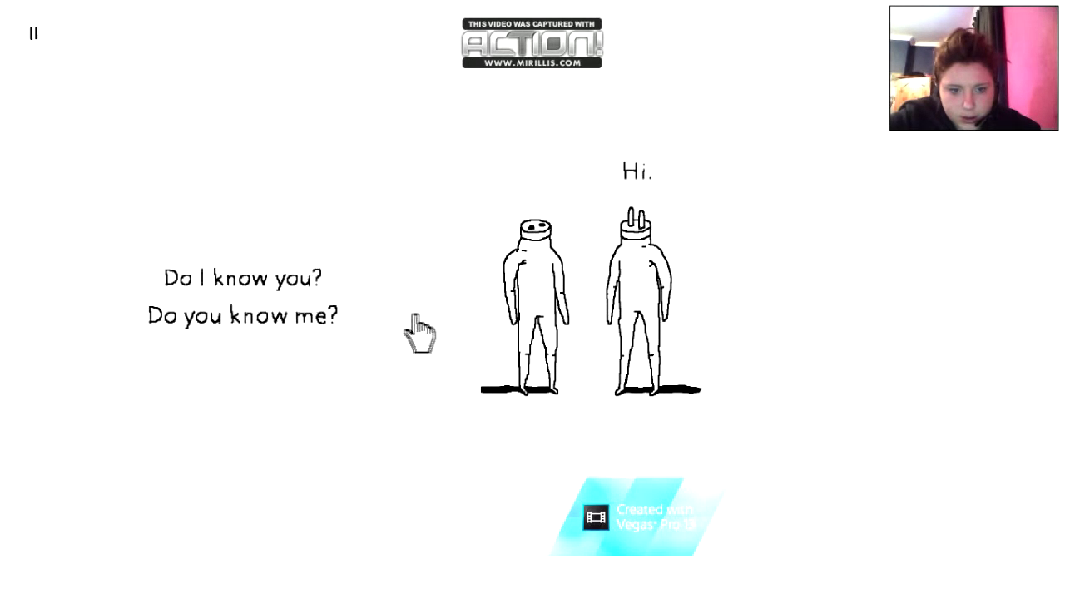
Work through the replies "Do I know you?", "I know you.", "I love you." to "I do love you.".
click(306, 281)
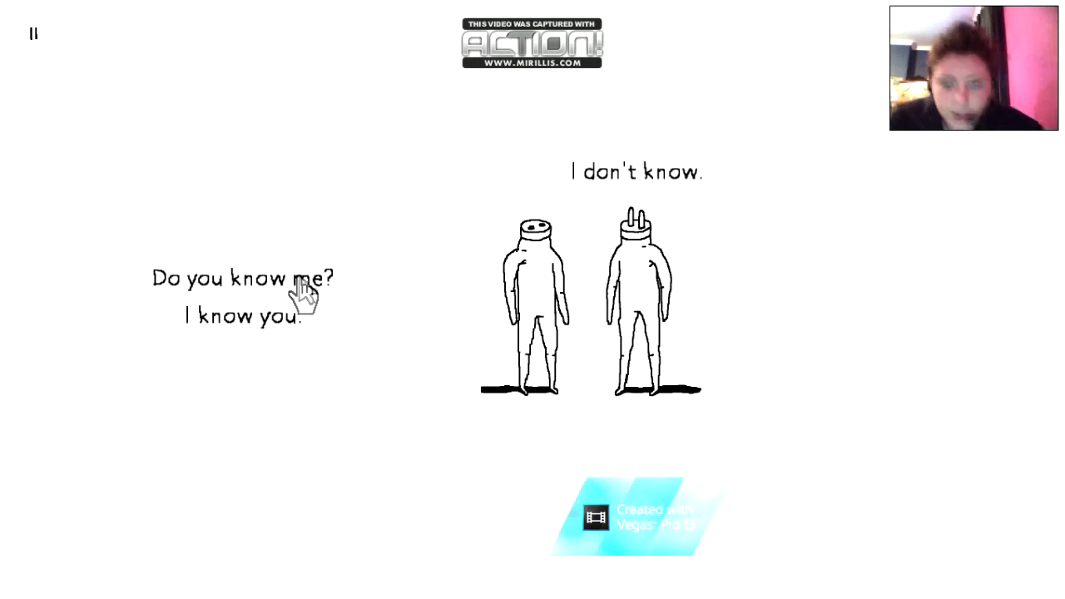
click(287, 318)
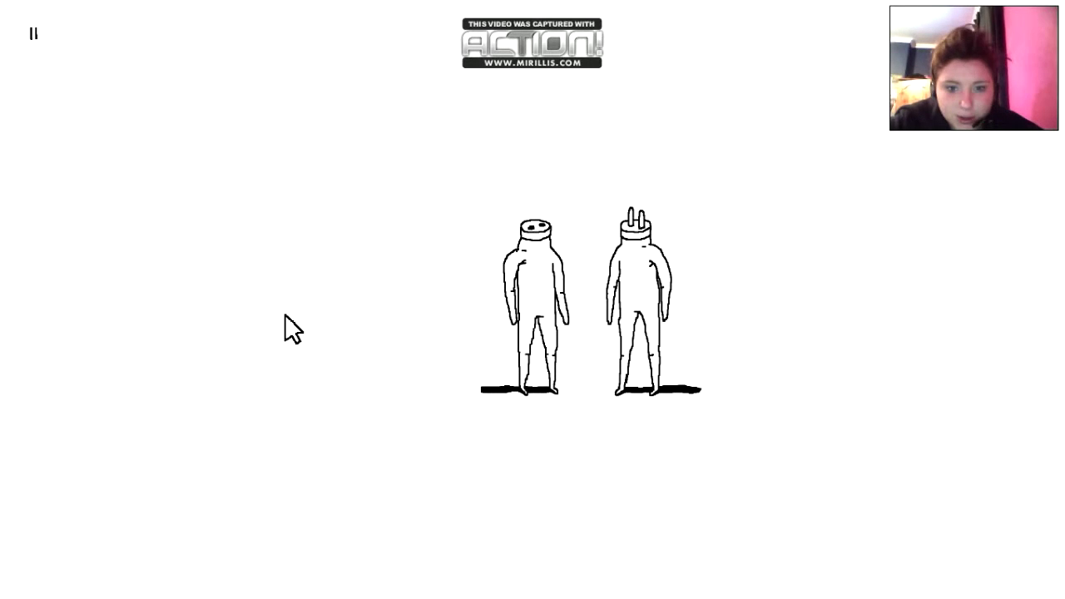
click(293, 333)
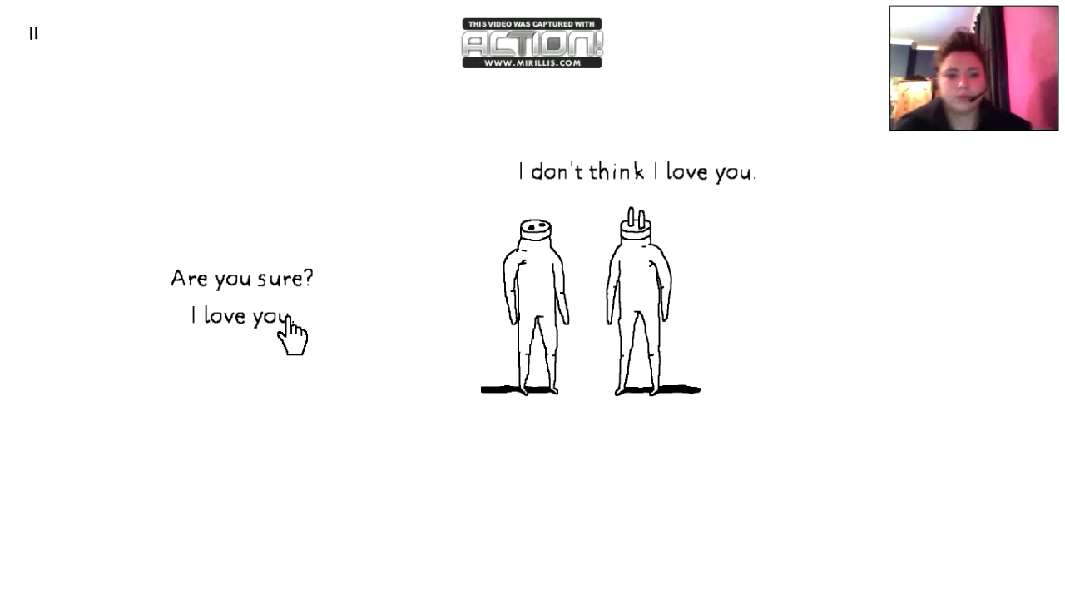
click(293, 333)
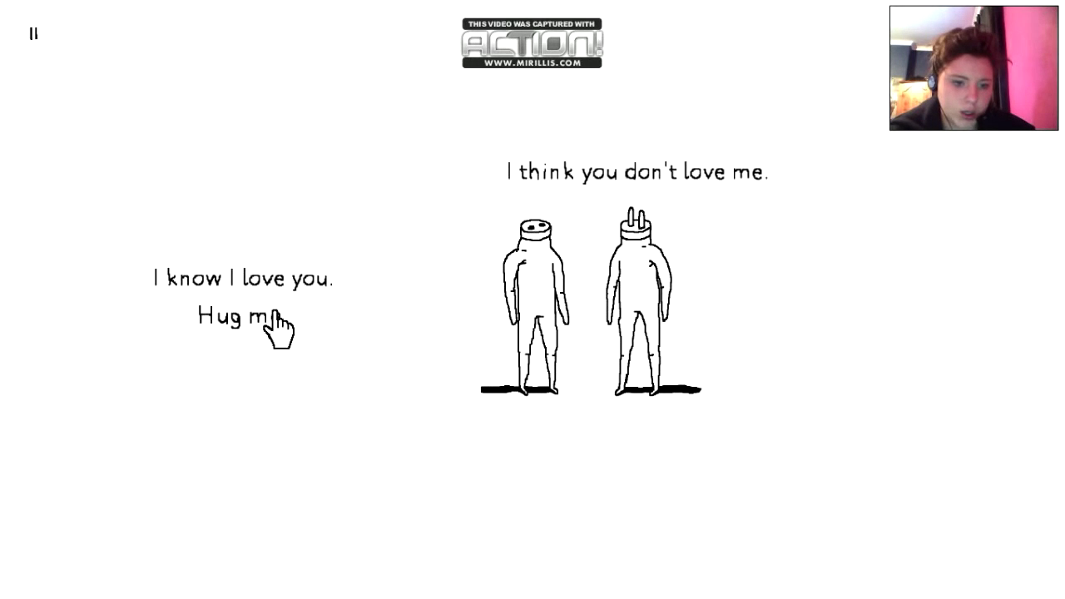
click(286, 278)
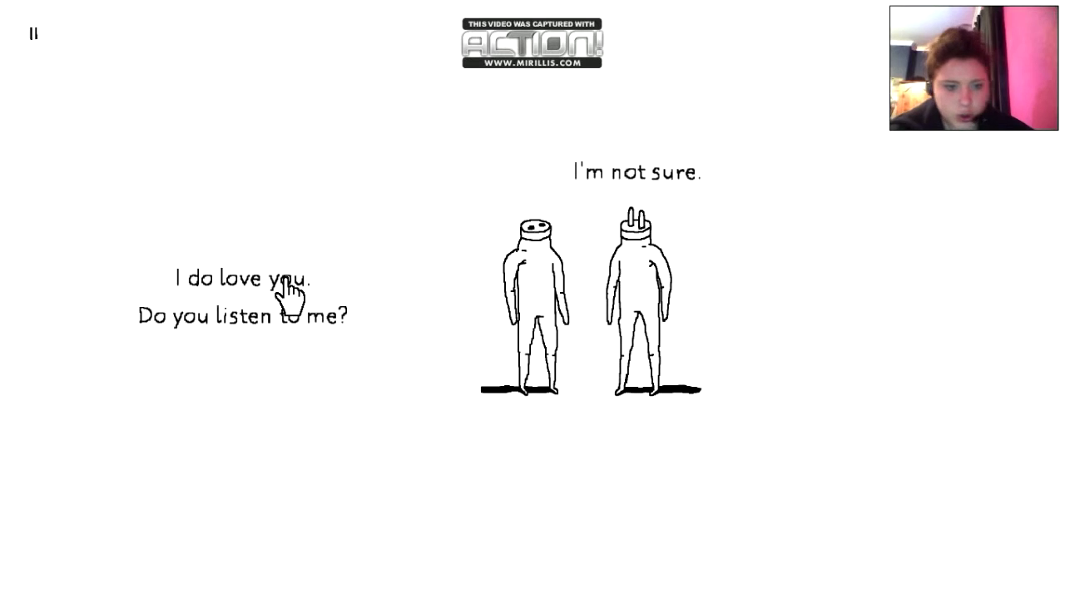
click(290, 283)
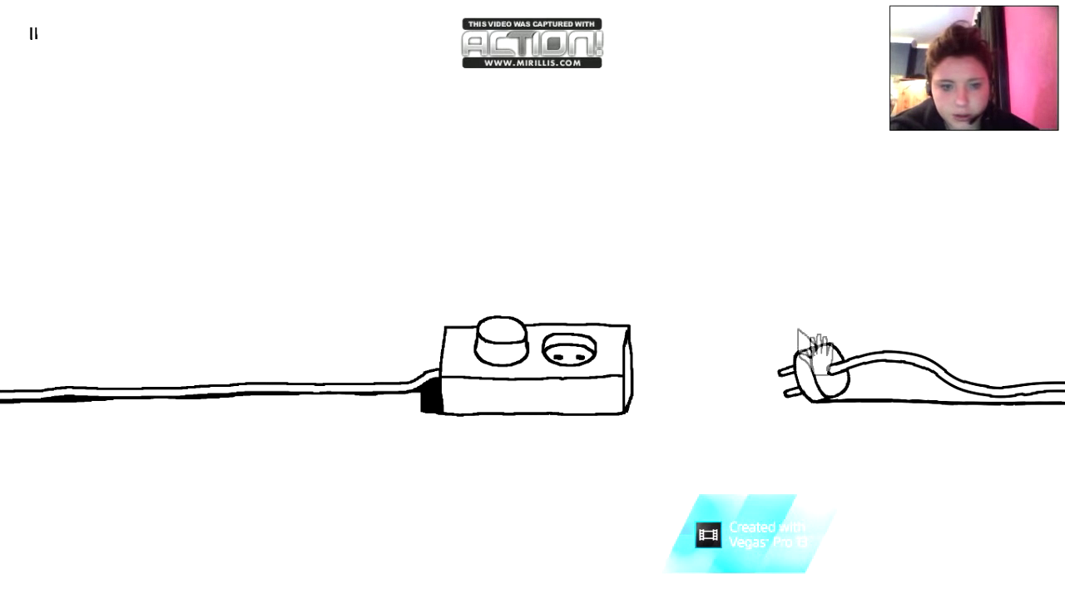
Insert the plug into the power strip socket, then drag the close-up plug toward its socket.
drag(812, 353, 843, 222)
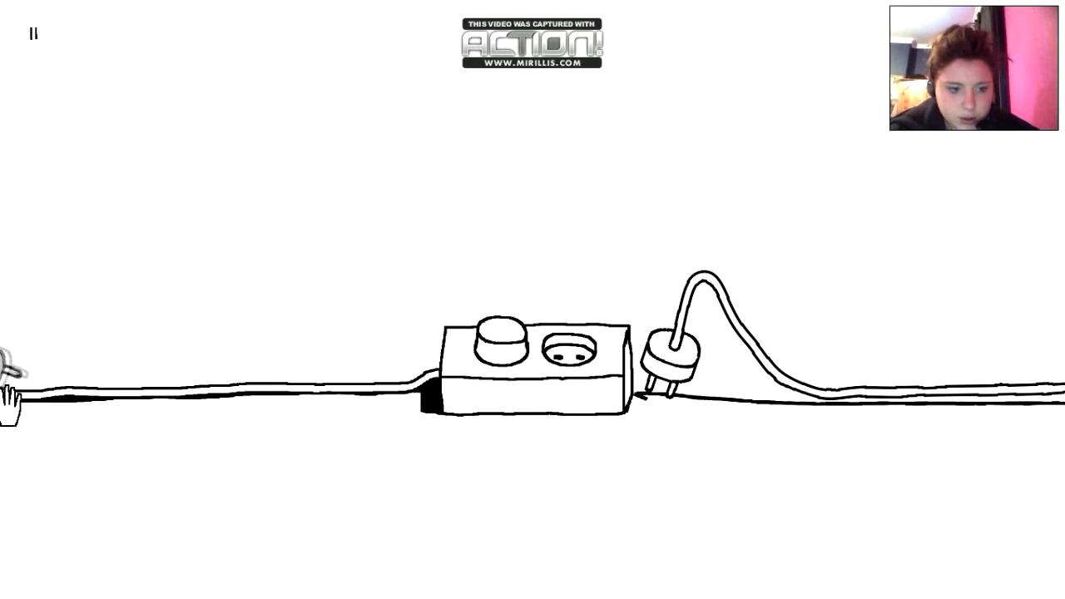
drag(674, 358, 570, 337)
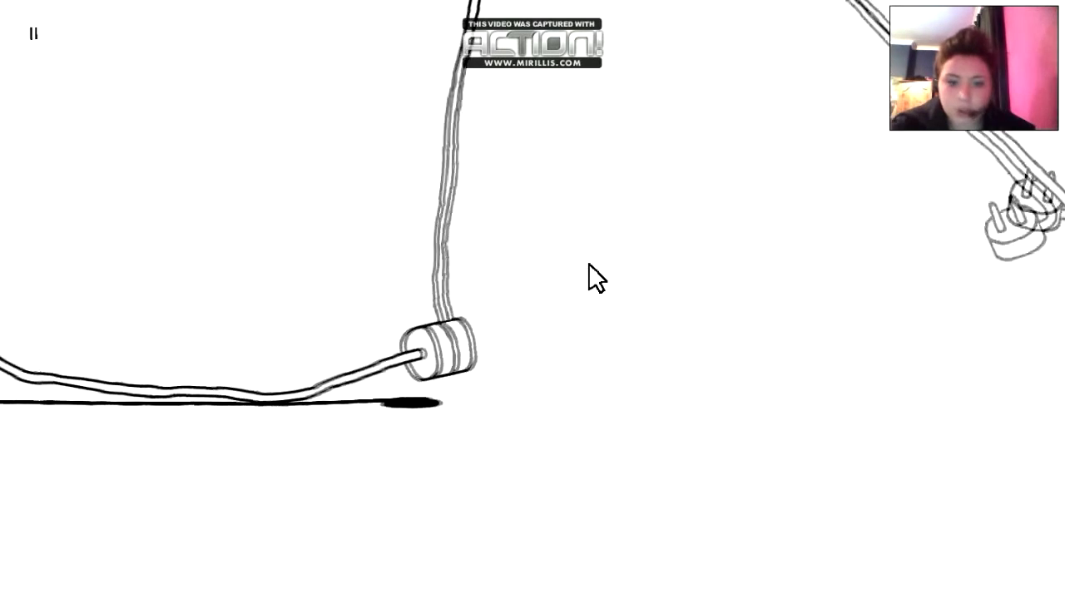
drag(1011, 195, 587, 241)
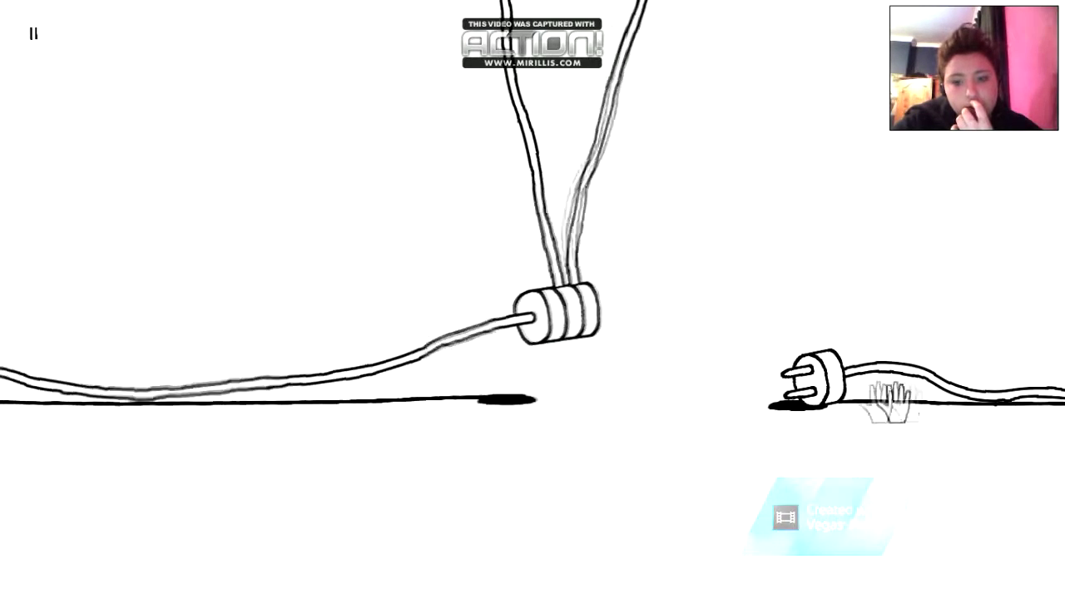
Connect the right cord and middle plug-socket pairs, then pull connected plugs and sockets apart.
drag(891, 399, 605, 312)
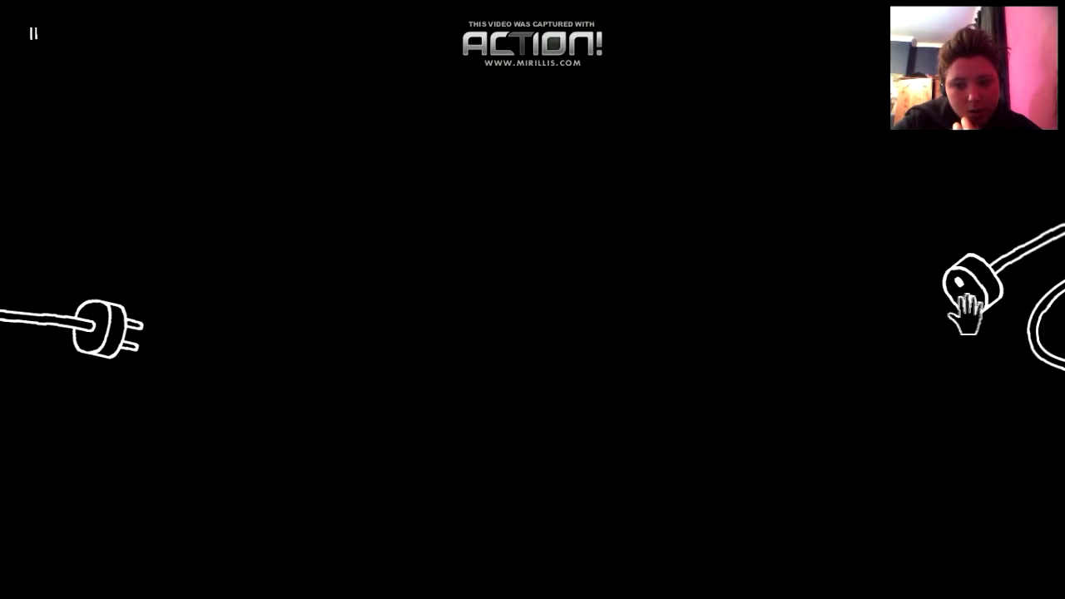
drag(968, 300, 624, 304)
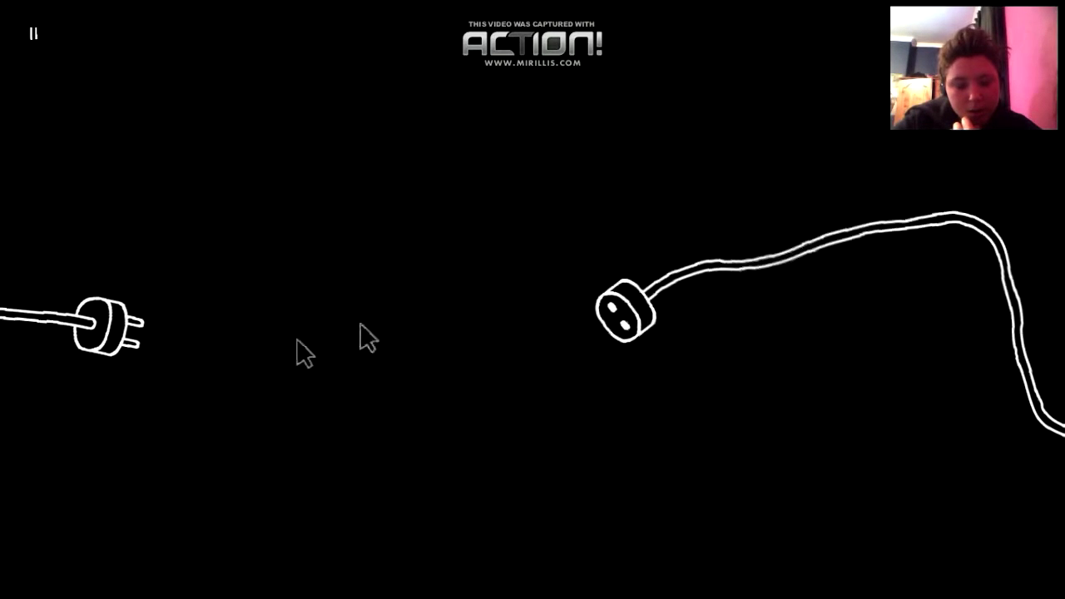
mouse_move(109, 326)
mouse_down()
mouse_move(526, 283)
mouse_move(659, 218)
mouse_up()
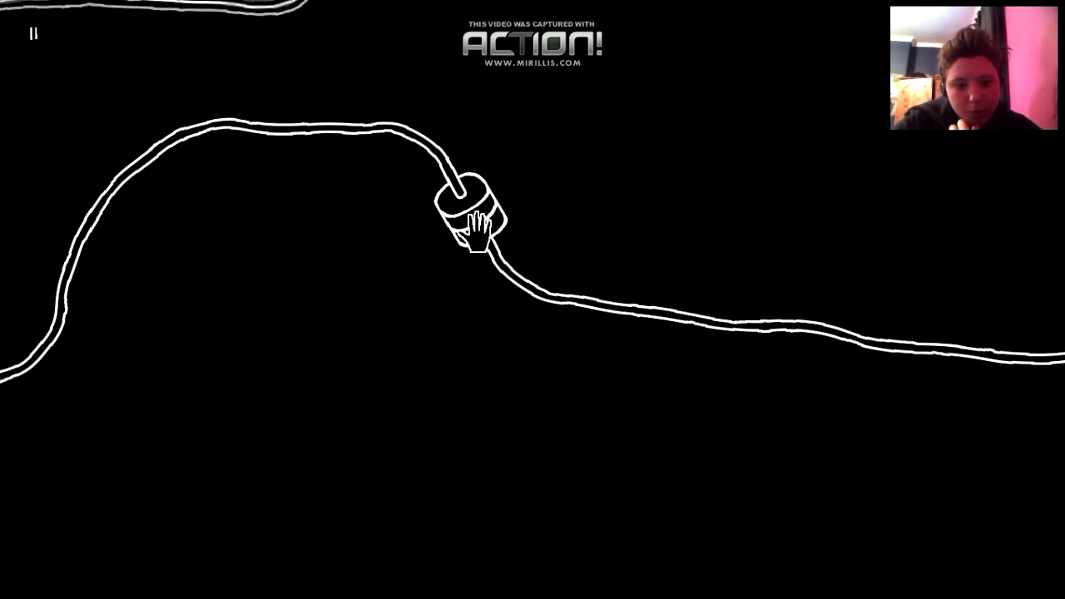
mouse_move(407, 42)
mouse_down()
mouse_move(578, 139)
mouse_move(454, 366)
mouse_up()
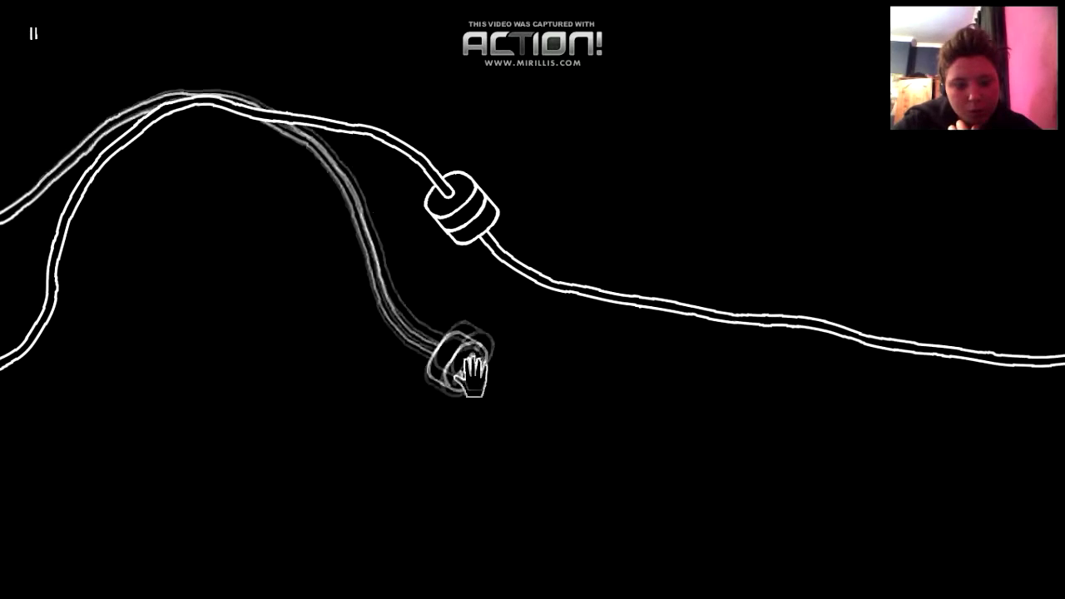
mouse_move(532, 283)
mouse_down()
mouse_move(477, 223)
mouse_move(424, 383)
mouse_up()
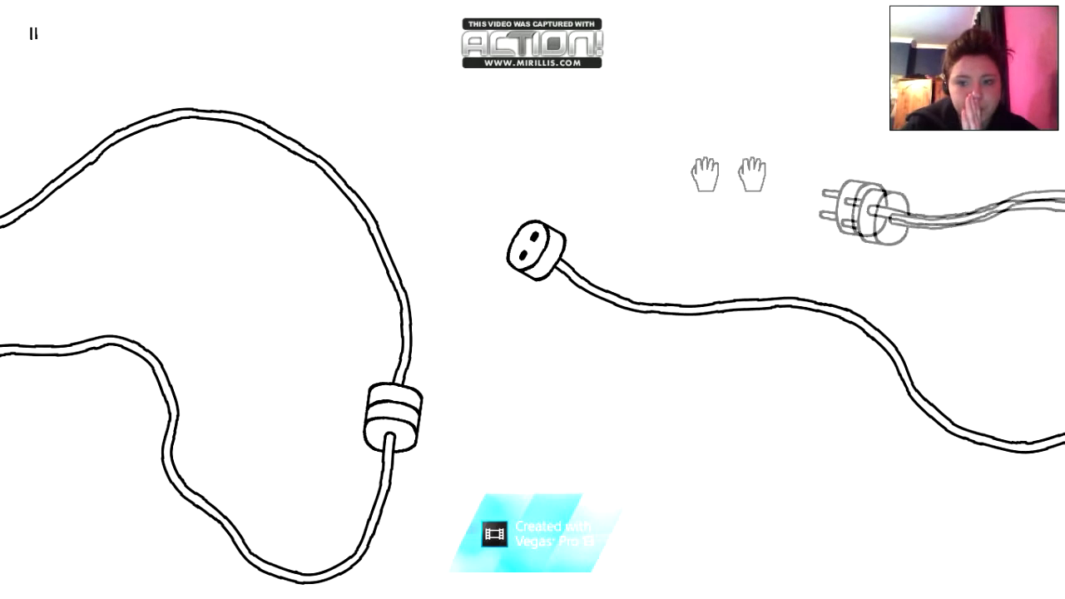
mouse_move(840, 203)
mouse_down()
mouse_move(503, 200)
mouse_move(532, 250)
mouse_up()
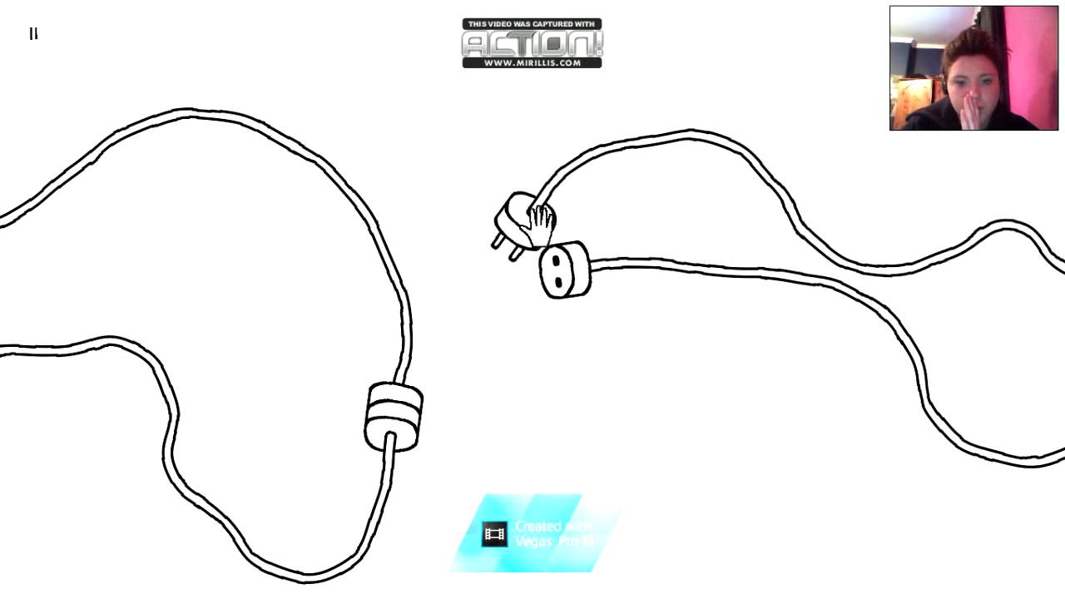
mouse_move(604, 268)
mouse_down()
mouse_move(645, 345)
mouse_move(586, 275)
mouse_up()
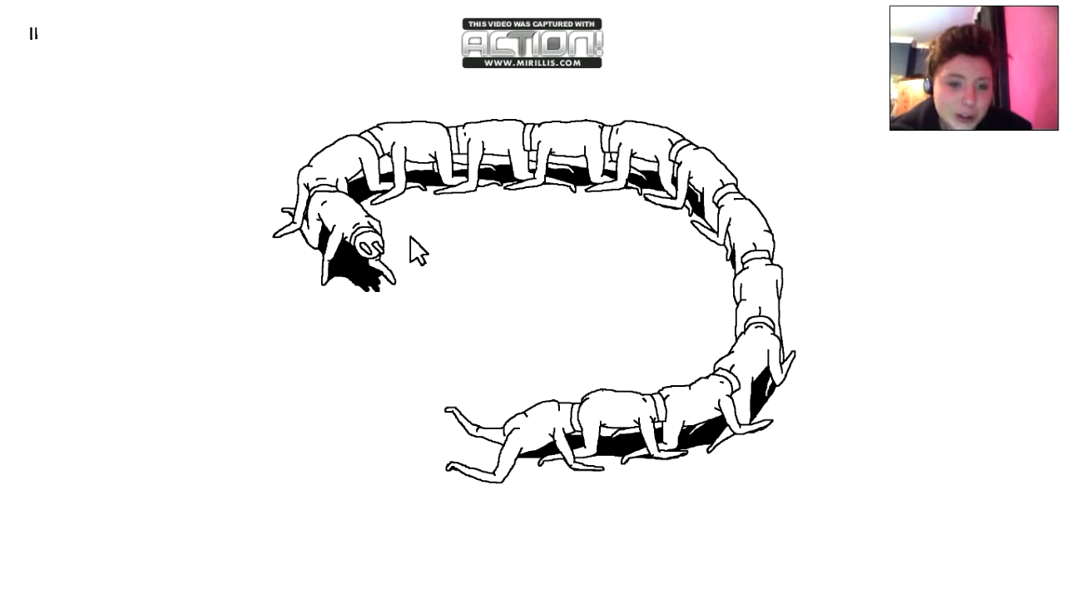
Poke the crawling figures, then pull the plug from the socket and separate the left connector.
click(384, 241)
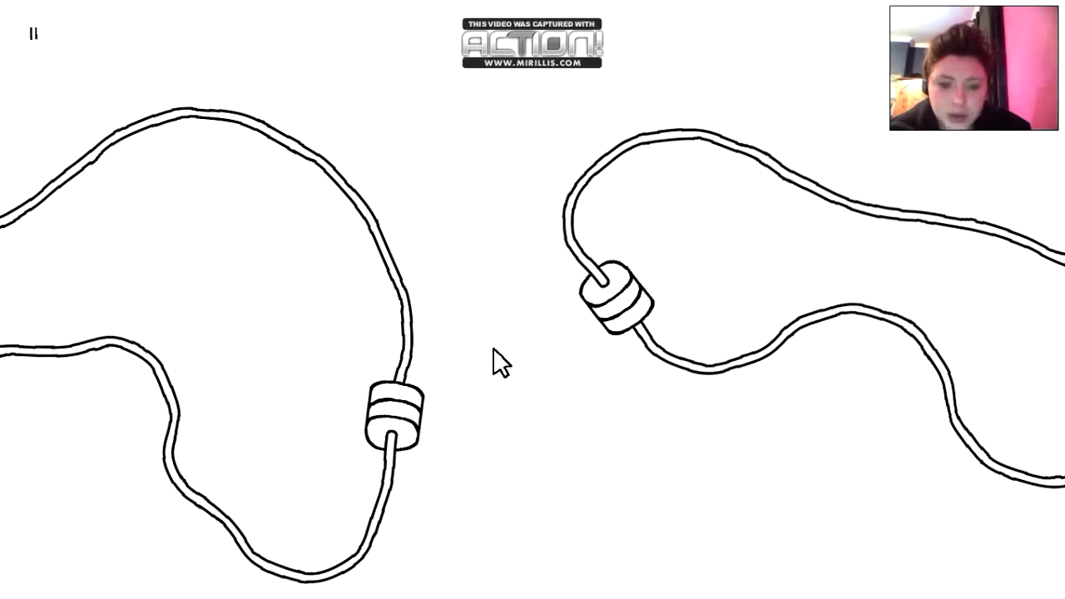
mouse_move(616, 287)
mouse_down()
mouse_move(587, 225)
mouse_move(566, 233)
mouse_up()
mouse_move(400, 416)
mouse_down()
mouse_move(520, 337)
mouse_move(499, 299)
mouse_up()
mouse_move(549, 228)
mouse_down()
mouse_move(470, 333)
mouse_move(407, 324)
mouse_up()
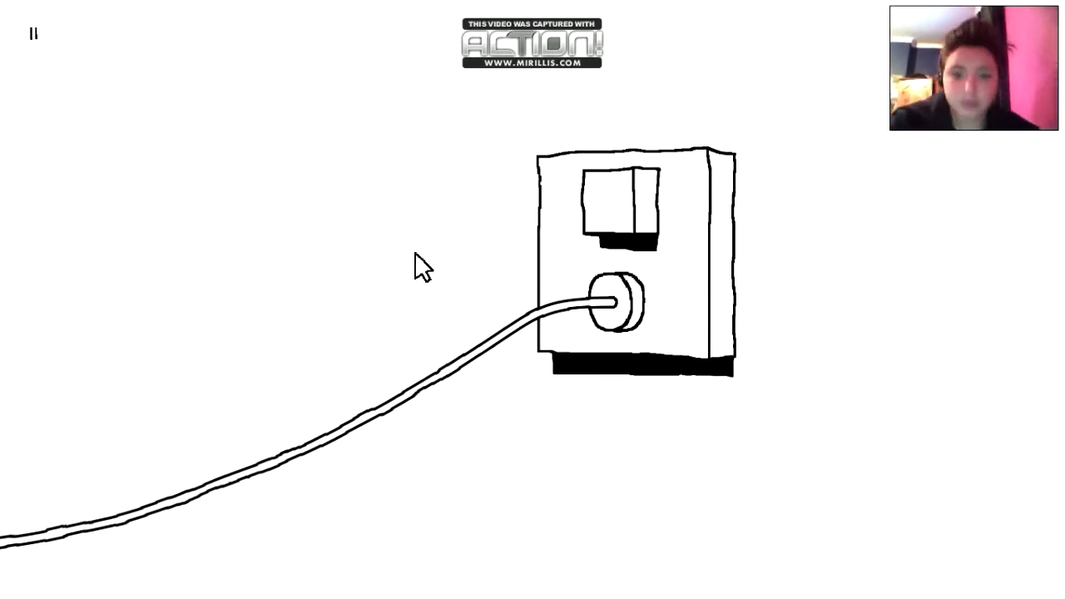
Flip the wall light switch until the lights go off, then advance to the walking figures.
click(624, 218)
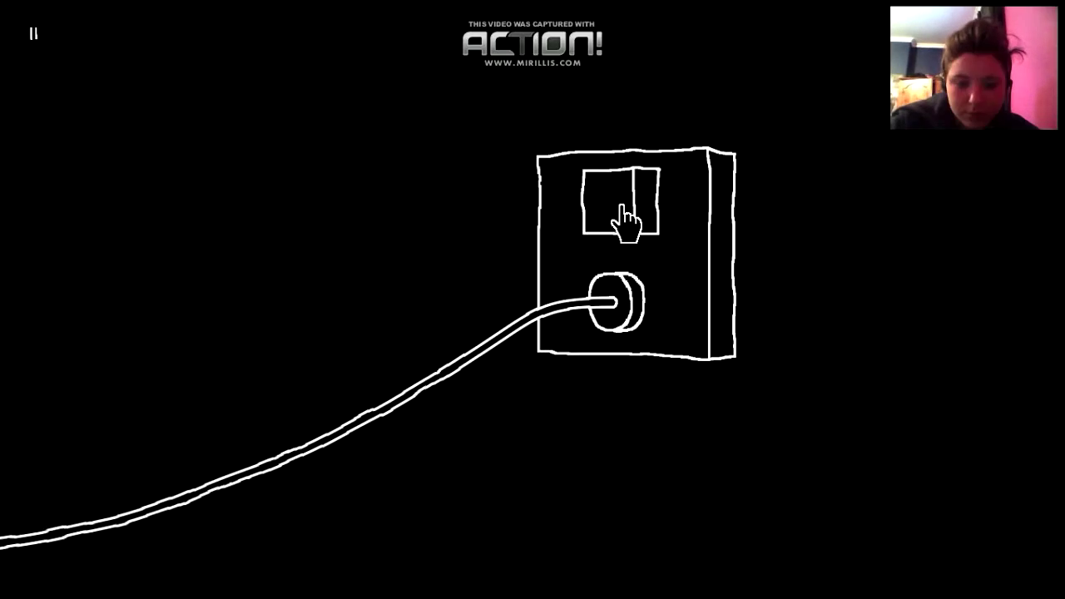
click(624, 218)
click(624, 218)
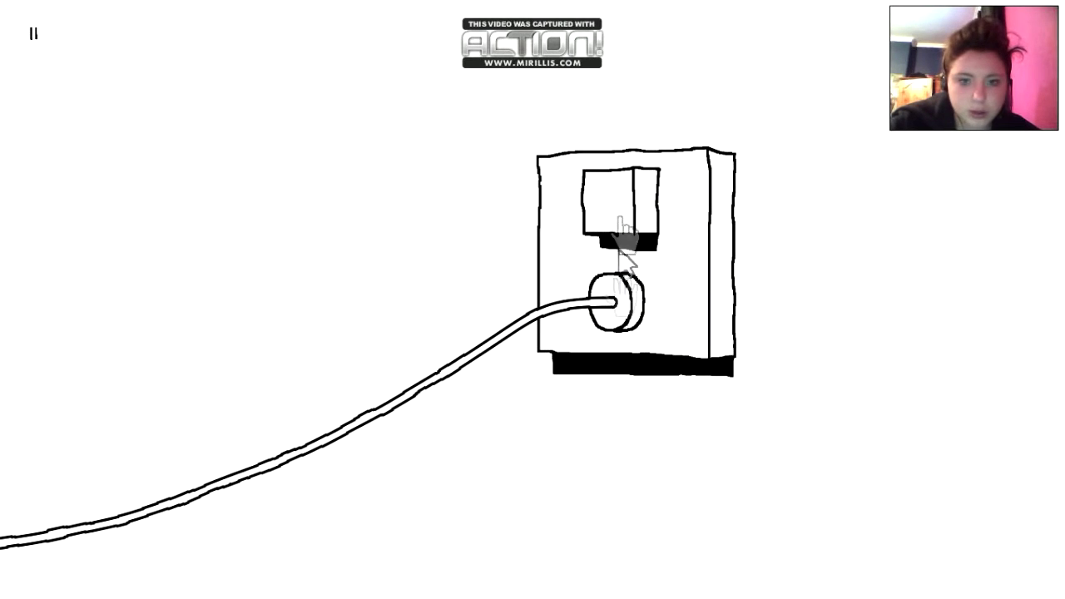
click(624, 229)
click(636, 210)
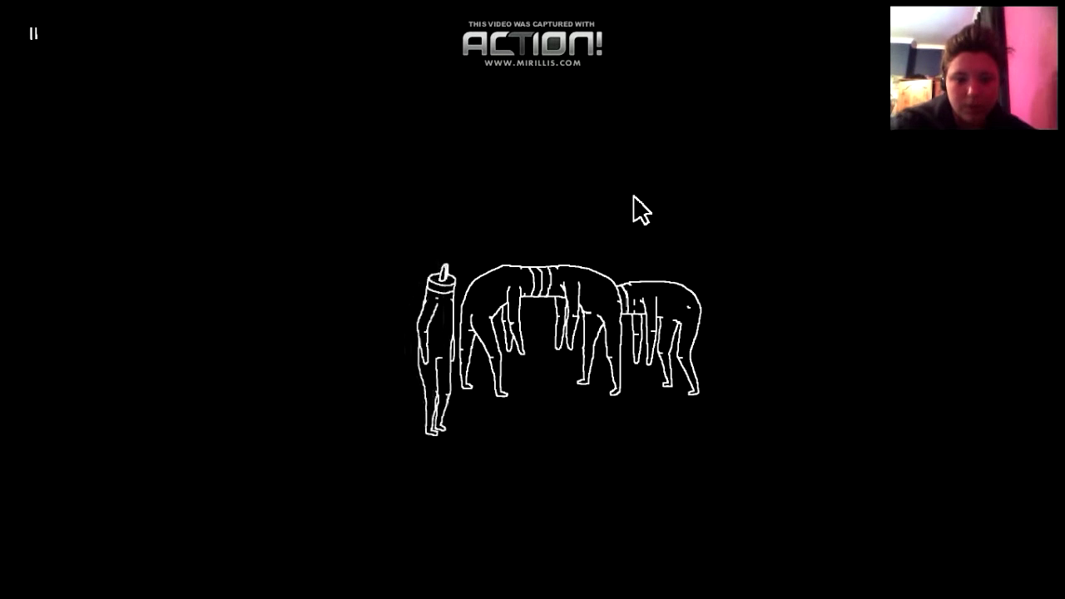